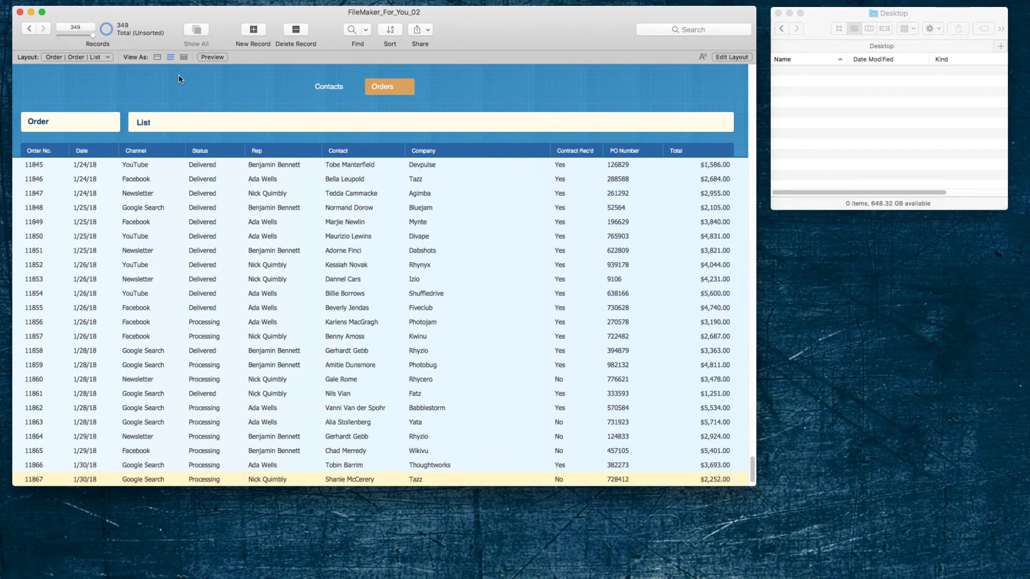
# - Find orders with "1" in the Date field, leaving 101 of 349 records found
pyautogui.click(350, 30)
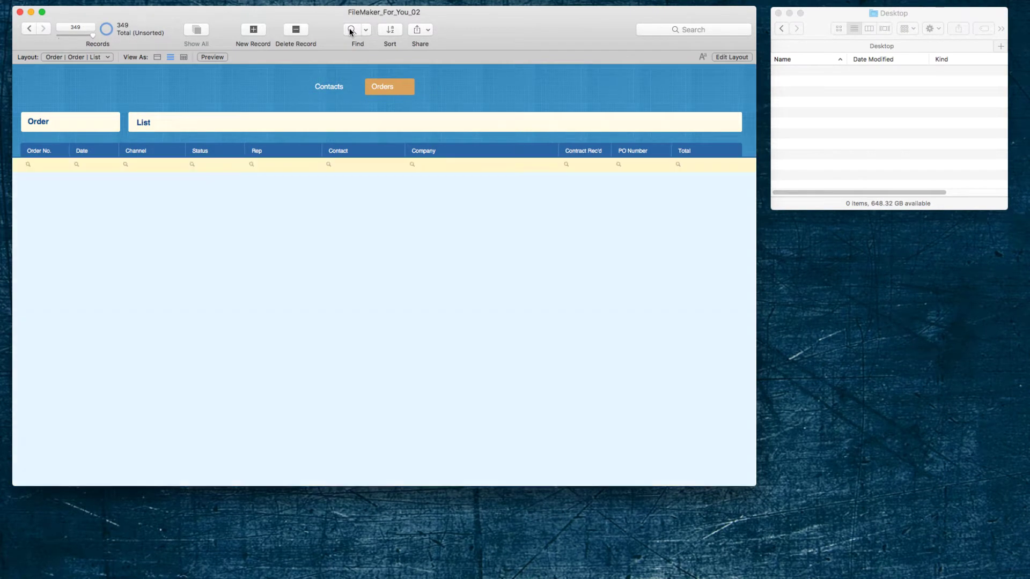
pyautogui.click(91, 166)
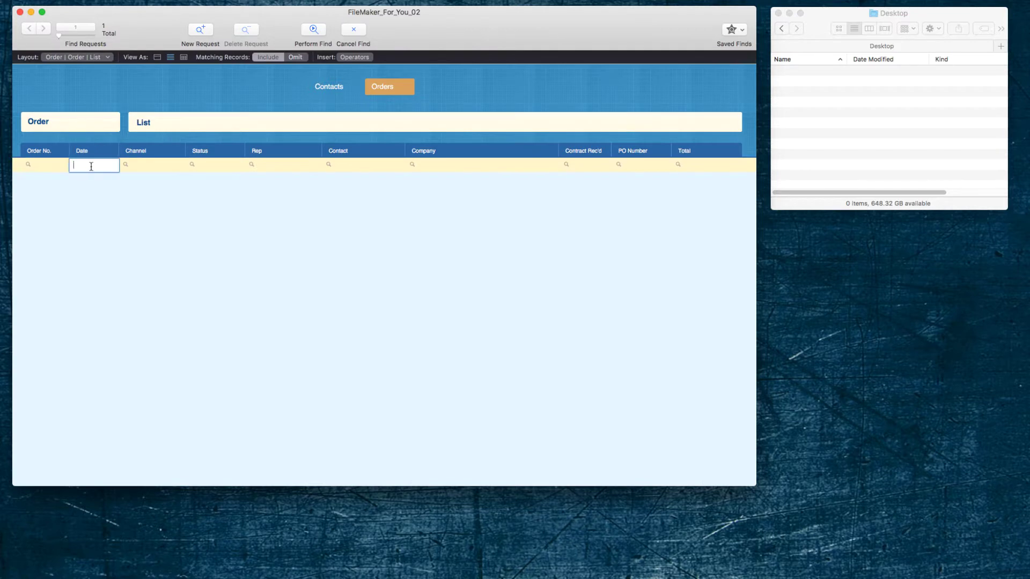
pyautogui.write('1')
pyautogui.press('Return')
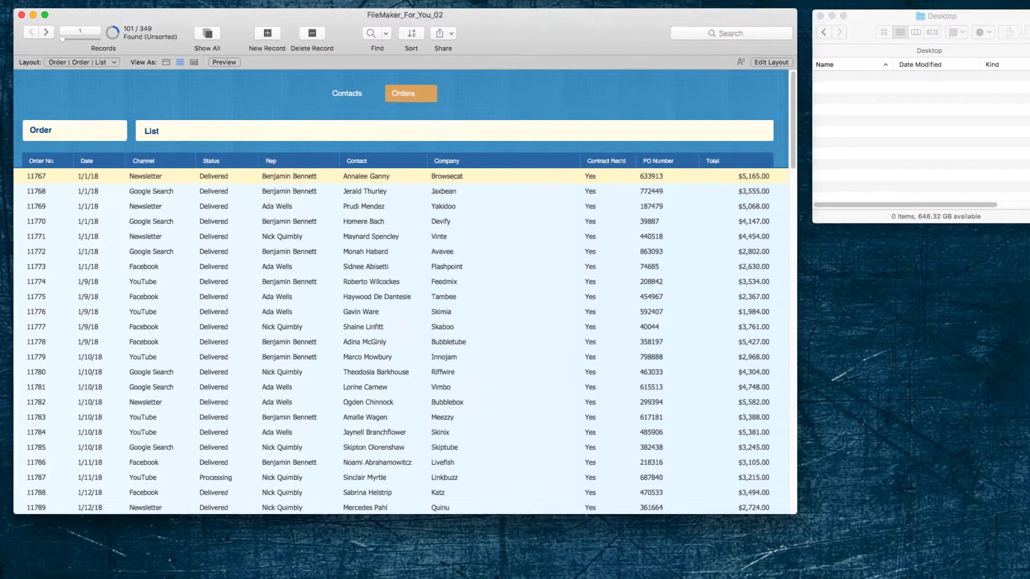
# - Export the found records to january-orders-2018.xlsx on the Desktop, set to open automatically
pyautogui.click(131, 0)
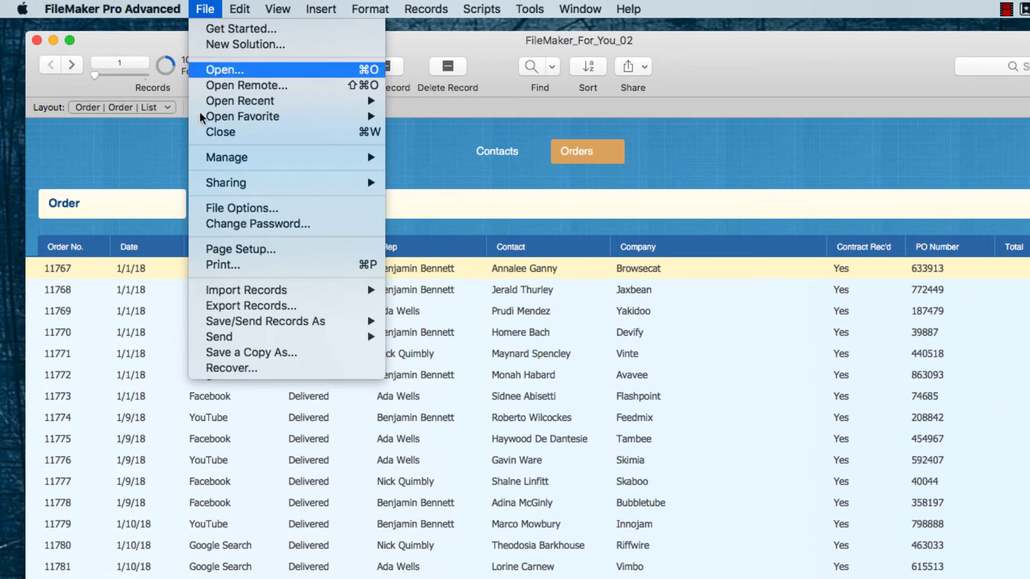
pyautogui.click(227, 304)
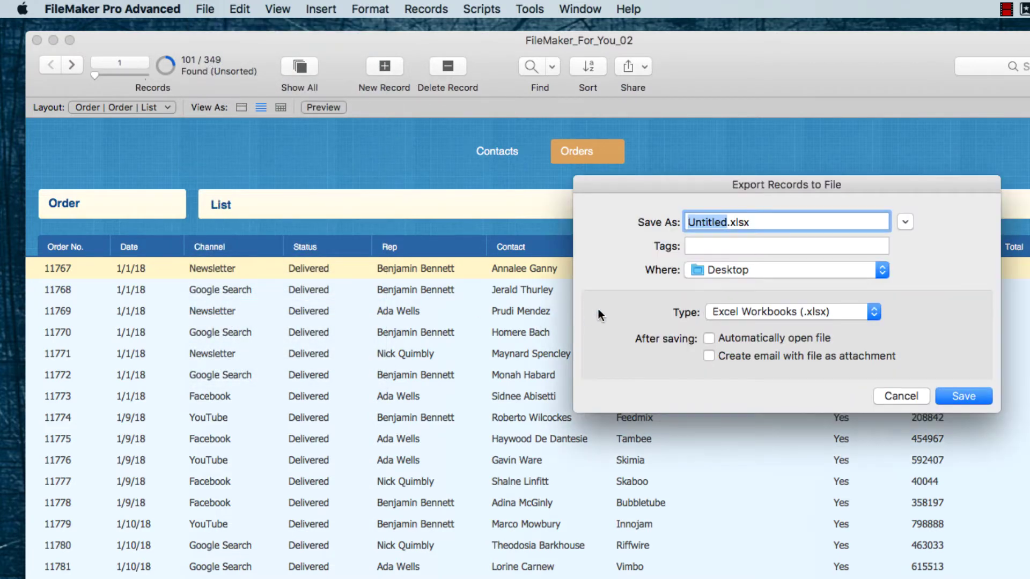
pyautogui.write('january')
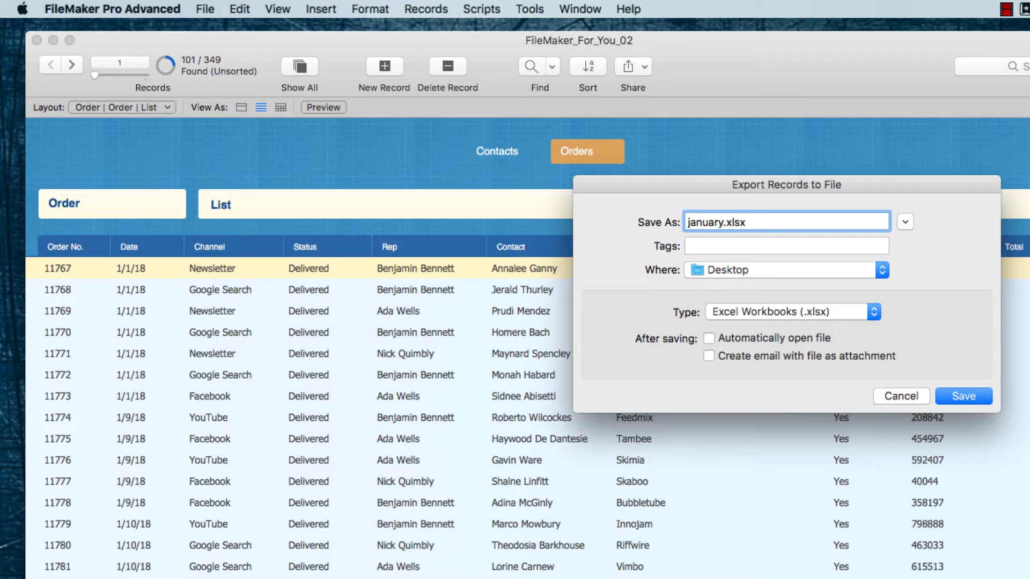
pyautogui.write('-orders-2018')
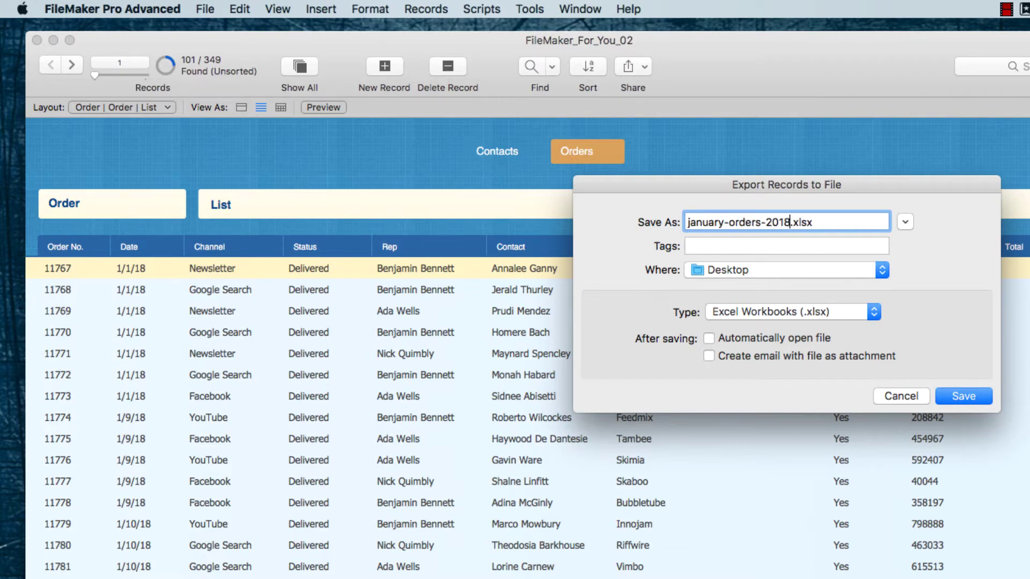
pyautogui.click(754, 338)
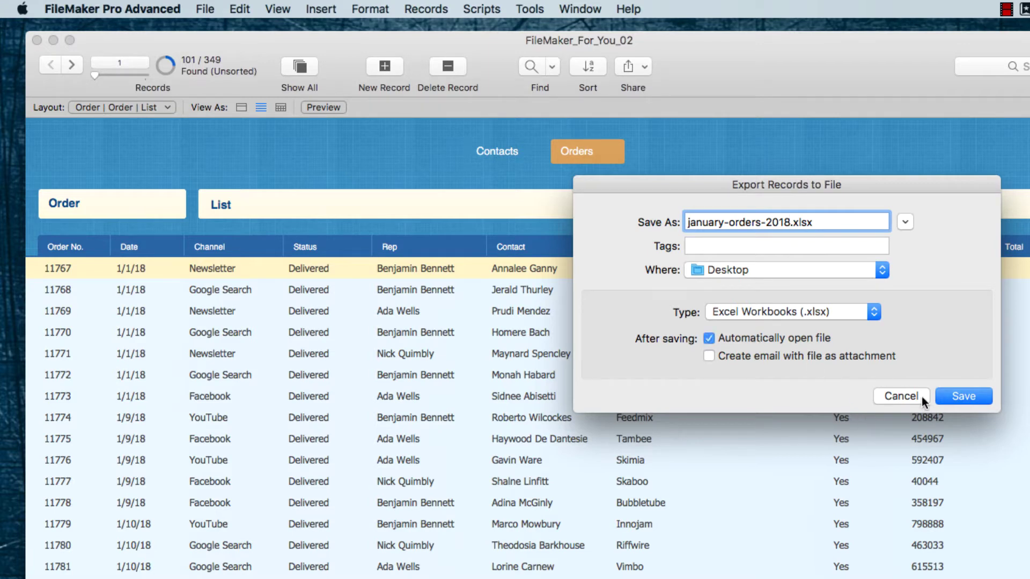
pyautogui.click(963, 397)
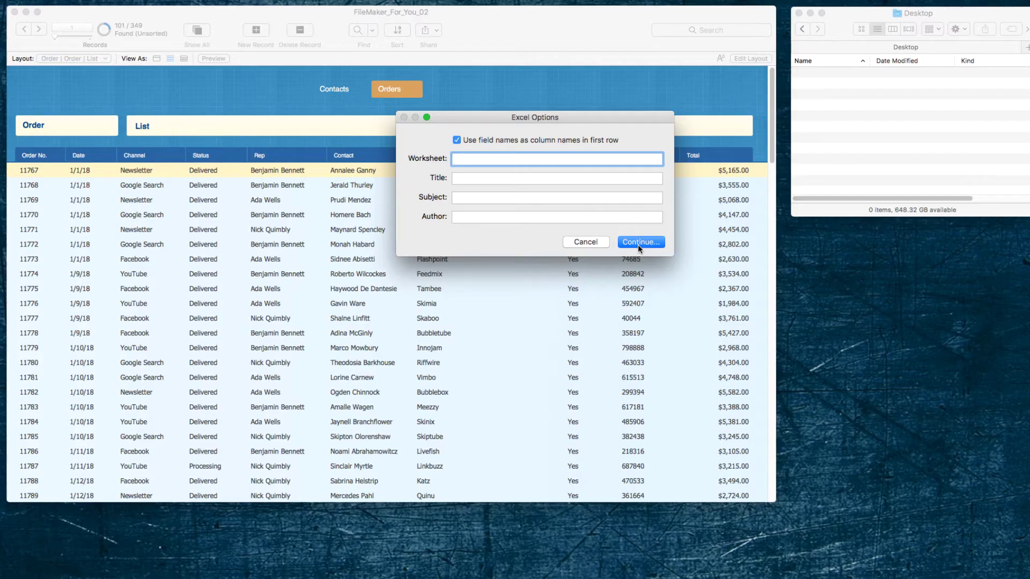
# - Accept the Excel options and add Date to the export order, right after Order Number
pyautogui.click(638, 244)
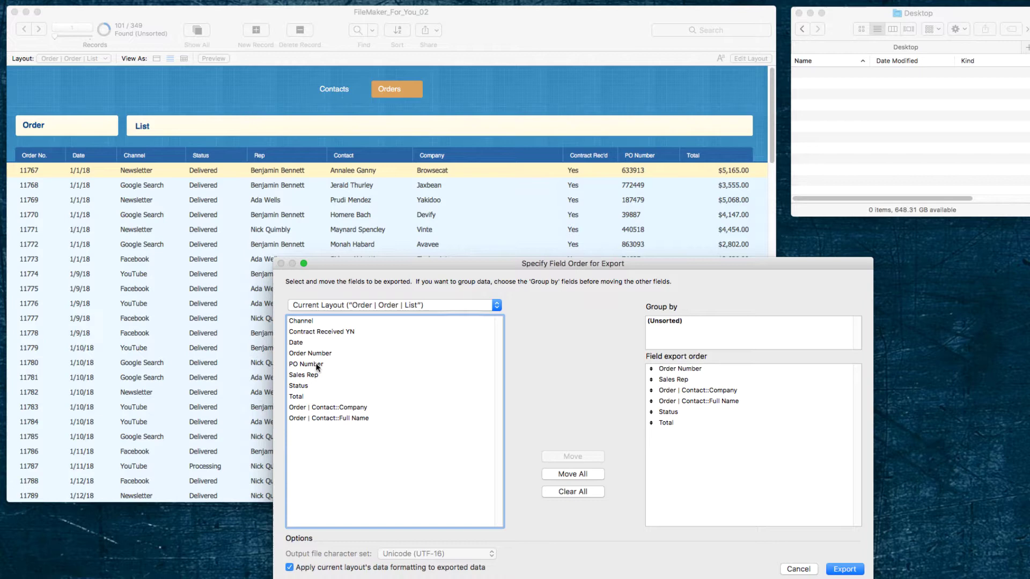
pyautogui.doubleClick(320, 344)
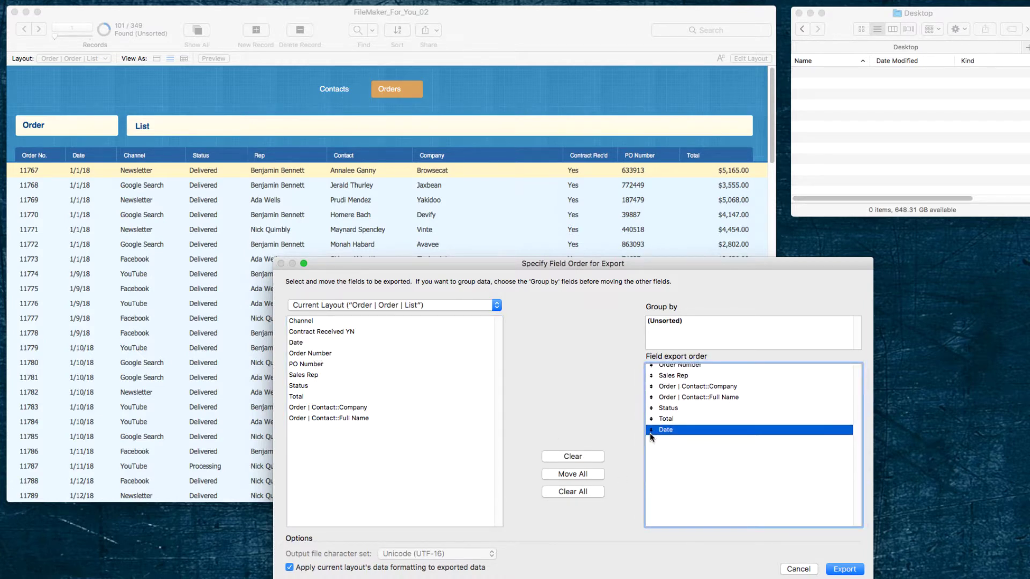
pyautogui.moveTo(652, 437); pyautogui.dragTo(652, 371)
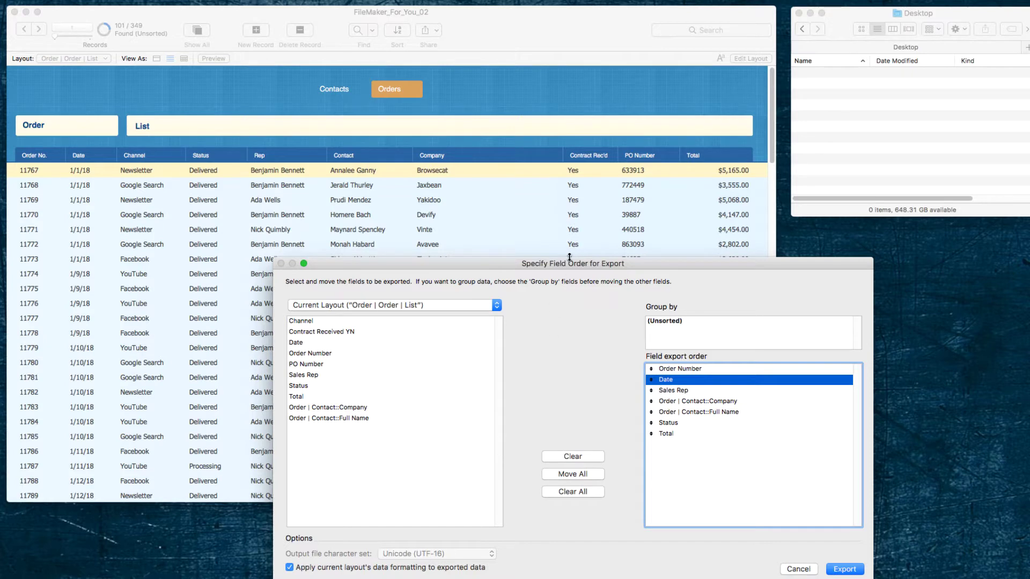
pyautogui.moveTo(565, 263); pyautogui.dragTo(502, 136)
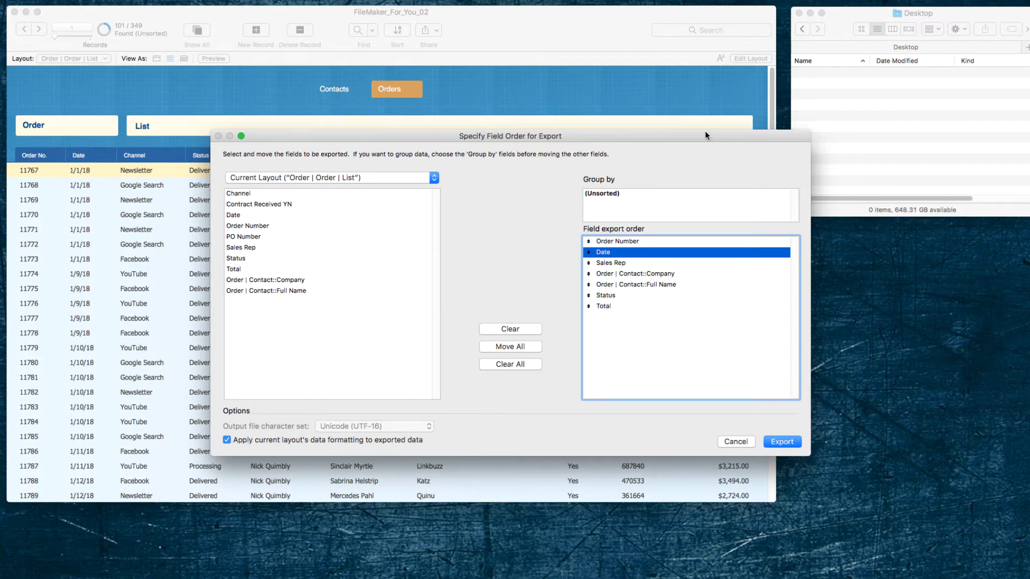
pyautogui.moveTo(705, 136); pyautogui.dragTo(609, 215)
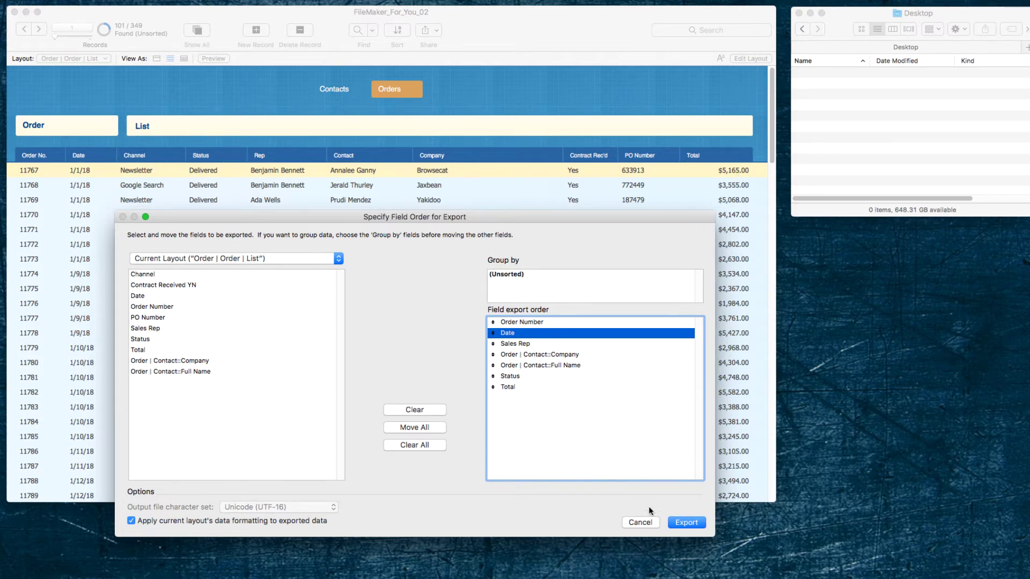
# - Finish the export, review january-orders-2018.xlsx in Excel, then close the spreadsheet
pyautogui.click(683, 523)
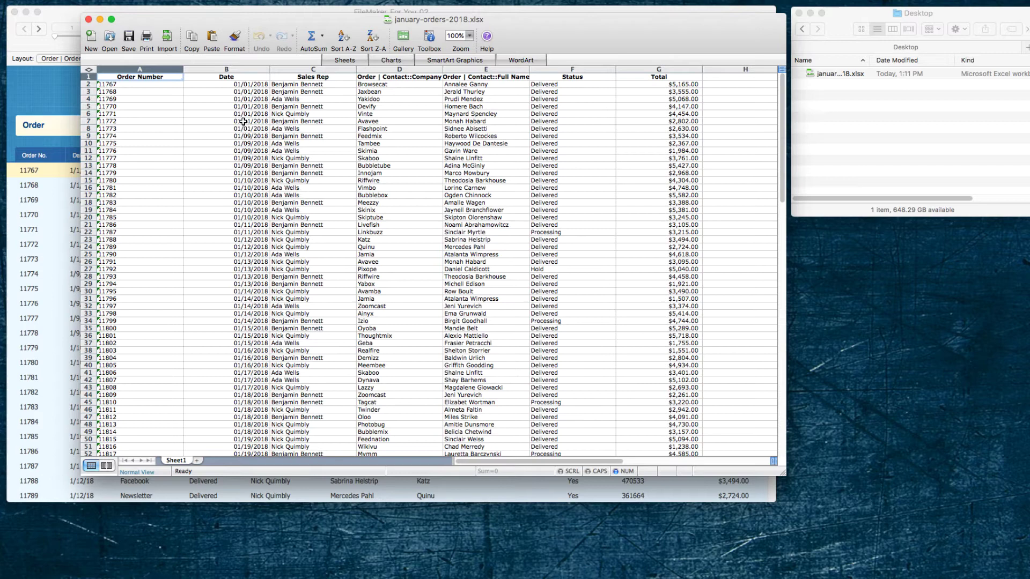
pyautogui.click(89, 19)
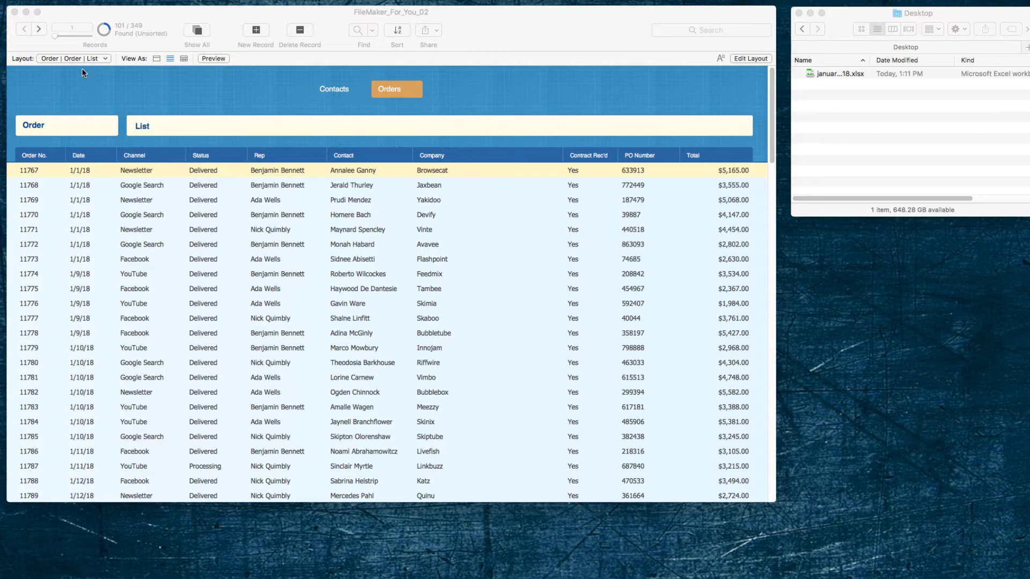
# - Use Save/Send Records As Excel to save the found orders as jan-2018-orders.xlsx
pyautogui.click(55, 0)
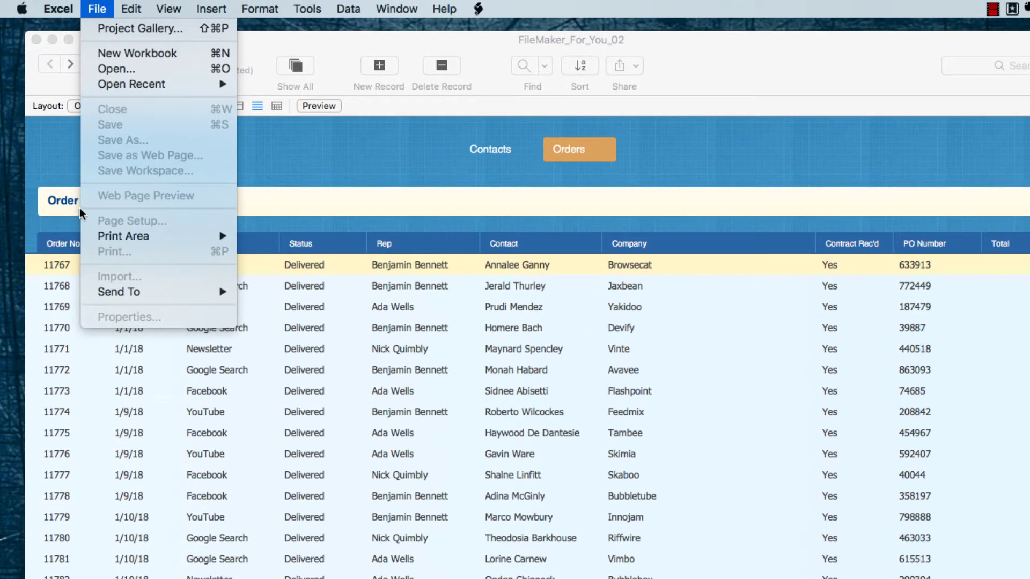
pyautogui.click(67, 165)
pyautogui.click(202, 9)
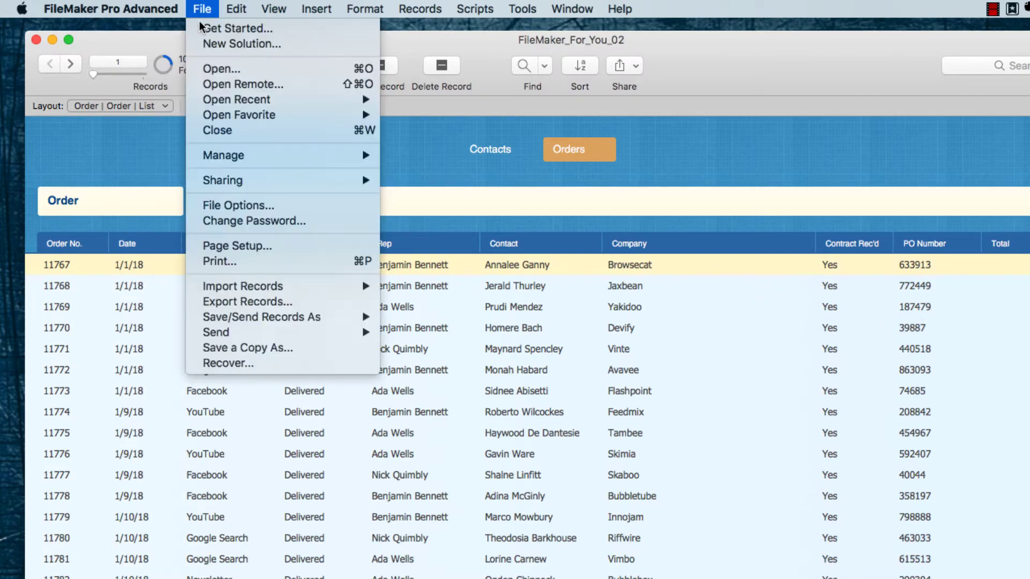
pyautogui.moveTo(229, 317)
pyautogui.moveTo(368, 321)
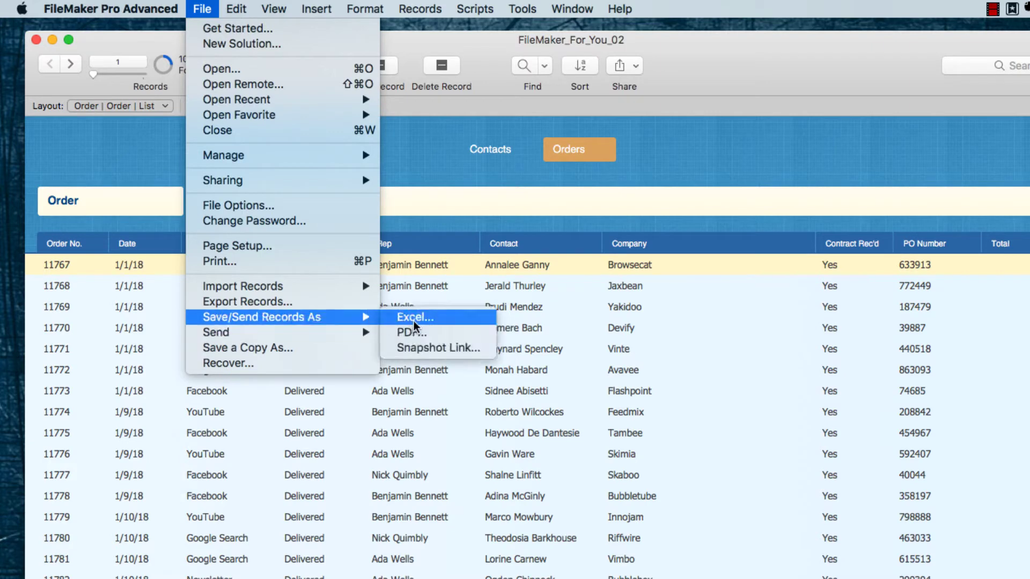
pyautogui.click(413, 320)
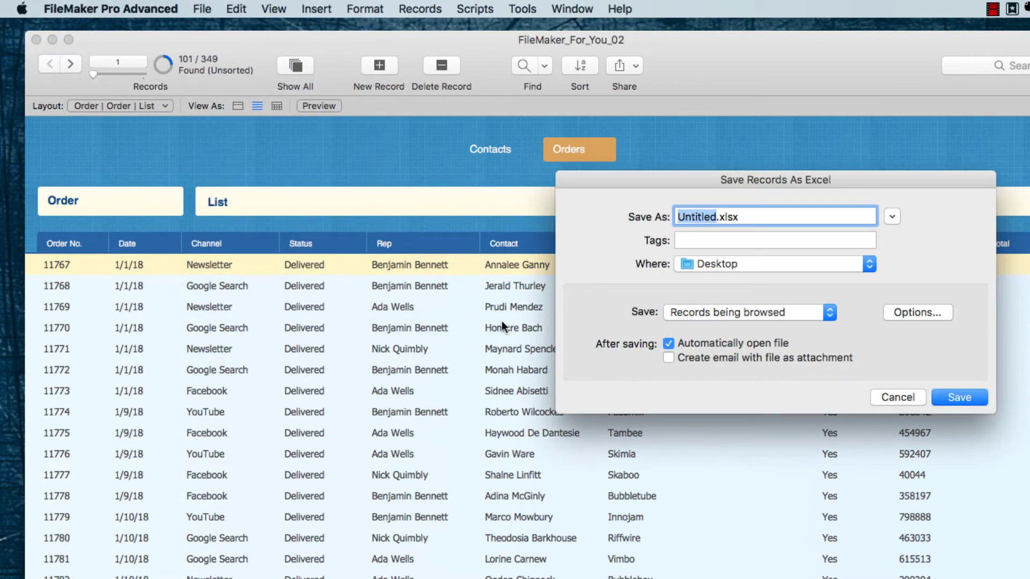
pyautogui.write('jan-')
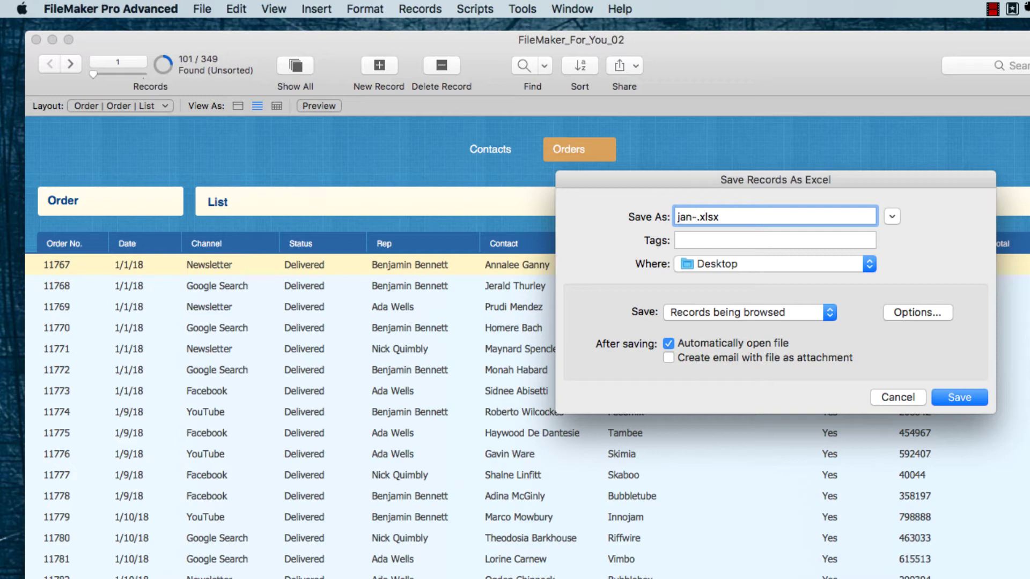
pyautogui.write('2018-orders')
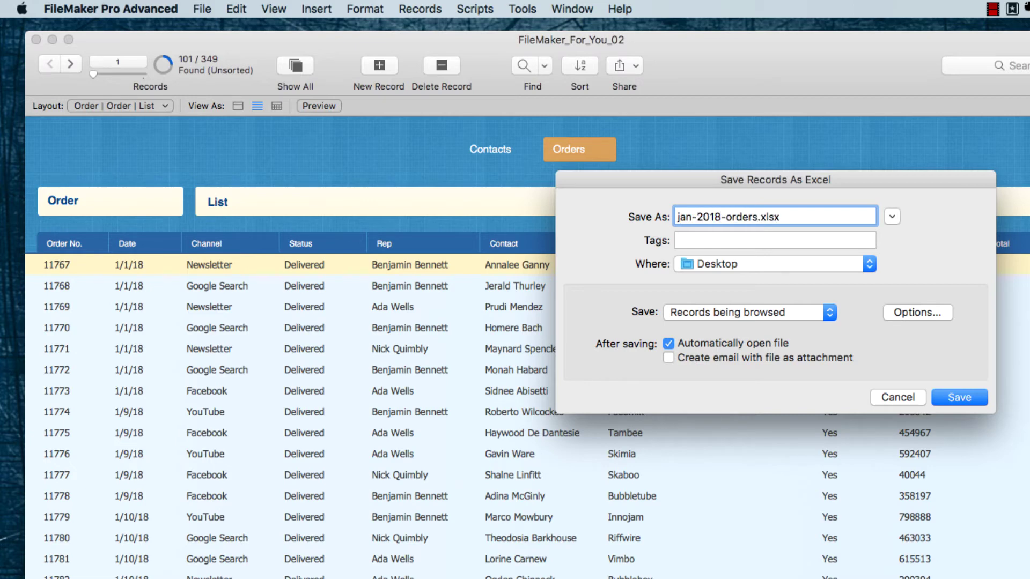
pyautogui.click(957, 398)
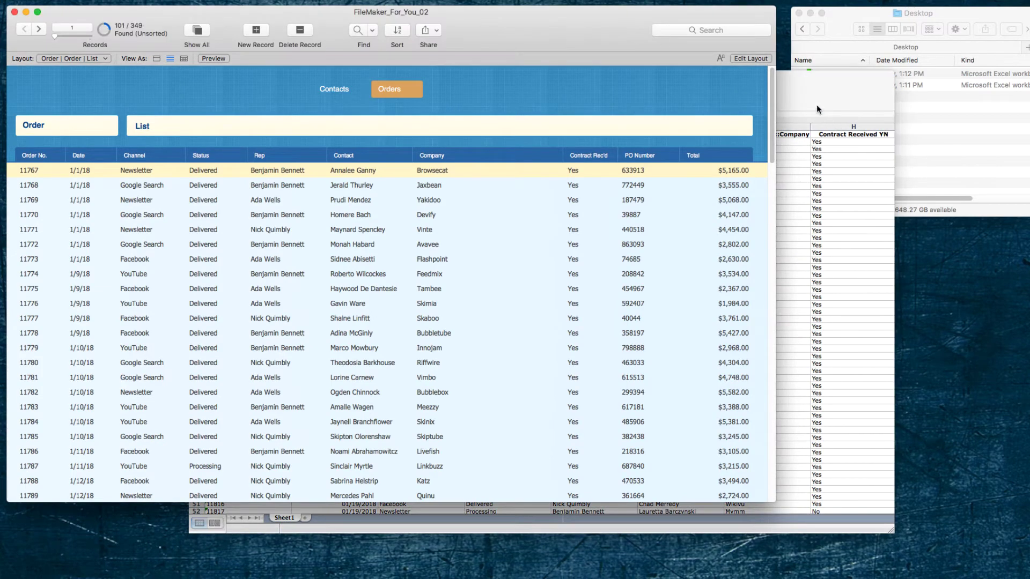
# - Bring the jan-2018-orders spreadsheet forward and scroll right to review columns D–J
pyautogui.click(815, 104)
pyautogui.moveTo(789, 98); pyautogui.dragTo(695, 60)
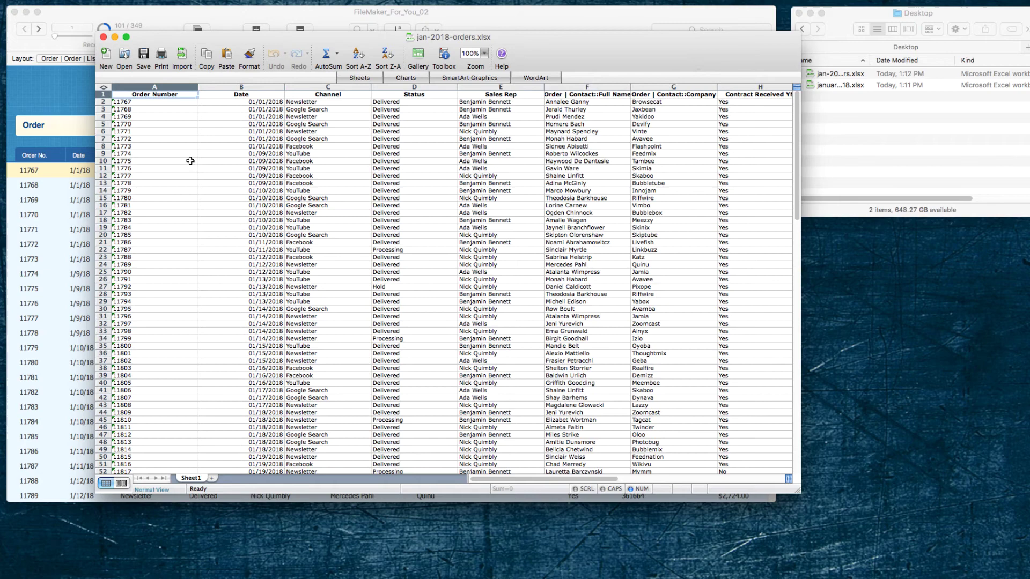
pyautogui.moveTo(287, 37); pyautogui.dragTo(202, 172)
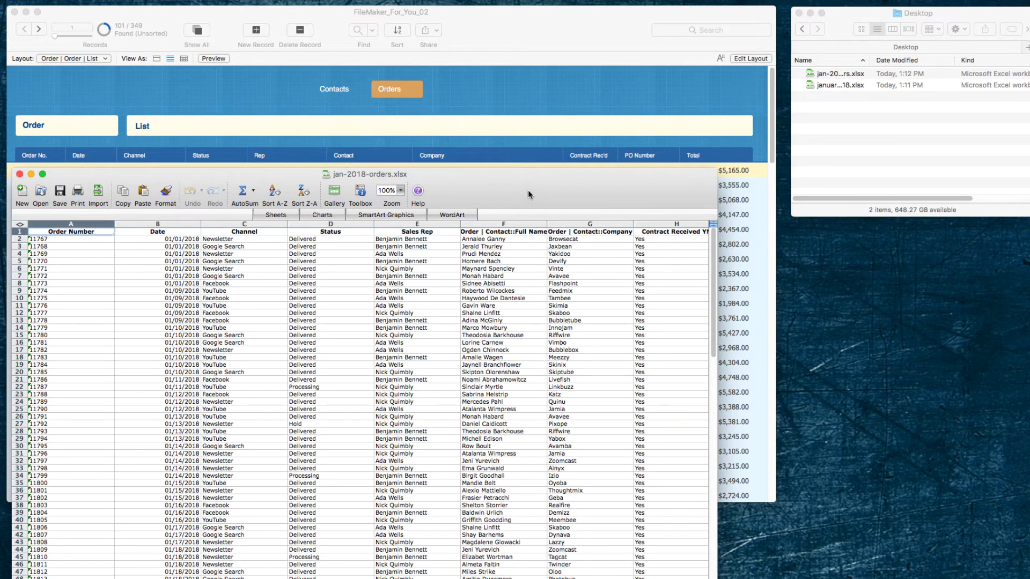
pyautogui.hscroll(3, 529, 189)
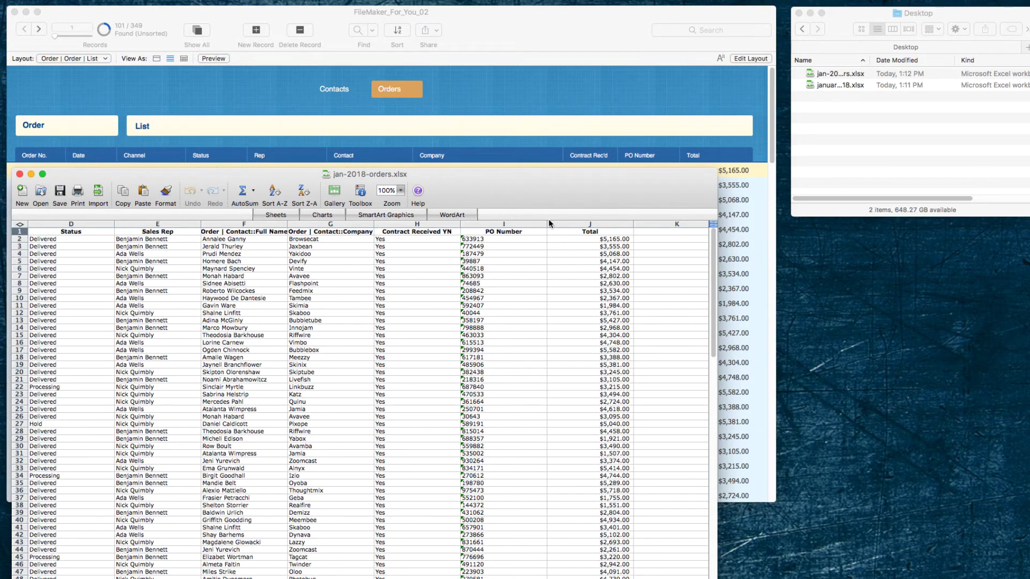
pyautogui.moveTo(491, 187); pyautogui.dragTo(598, 152)
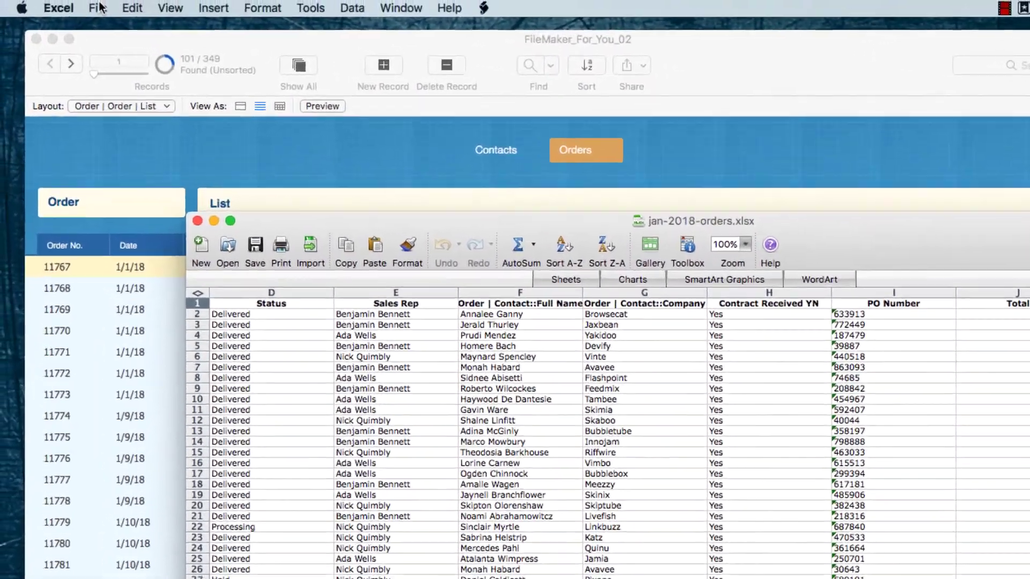
pyautogui.click(102, 9)
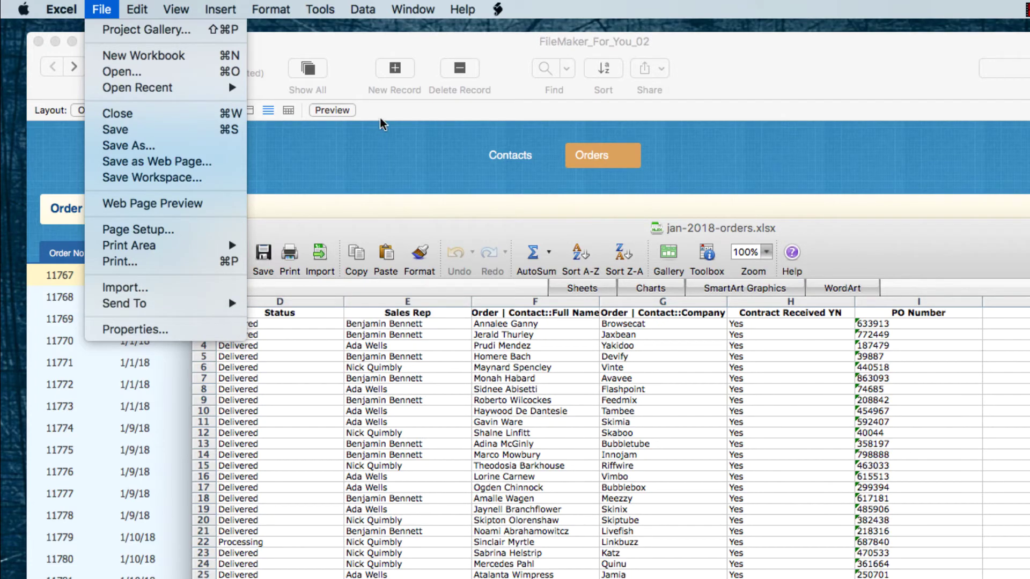
pyautogui.click(417, 134)
pyautogui.click(221, 8)
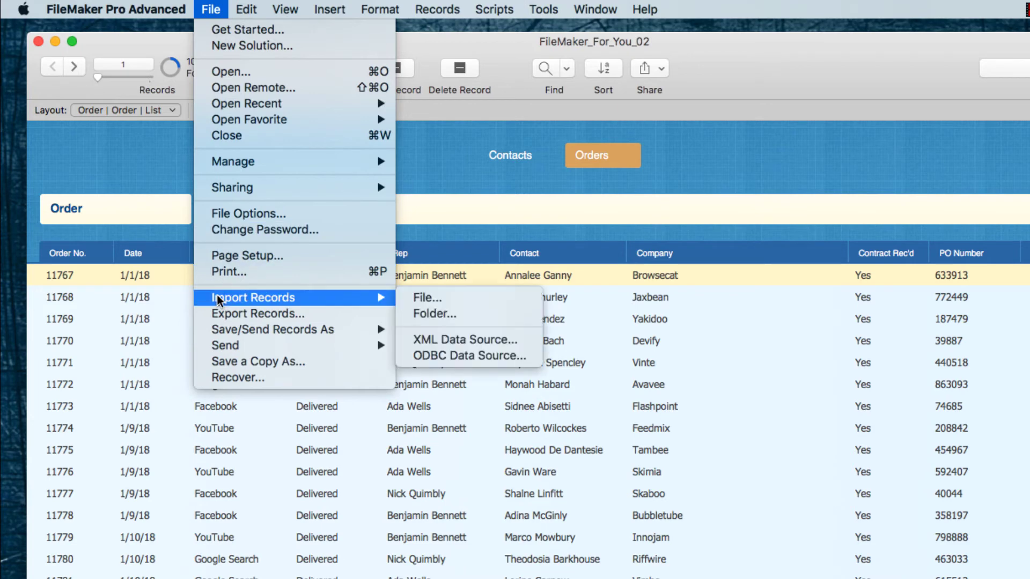
pyautogui.moveTo(223, 331)
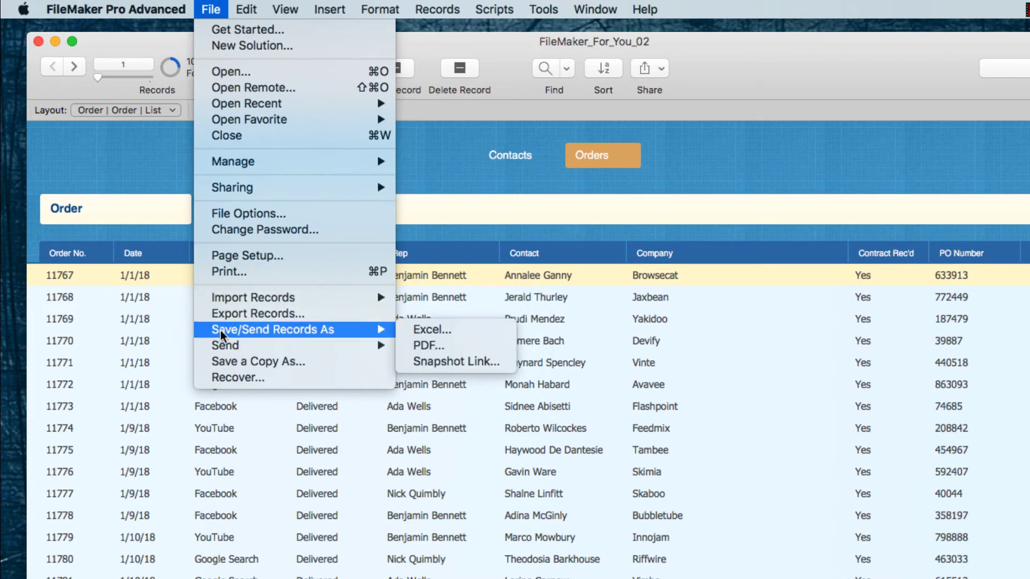
pyautogui.click(432, 330)
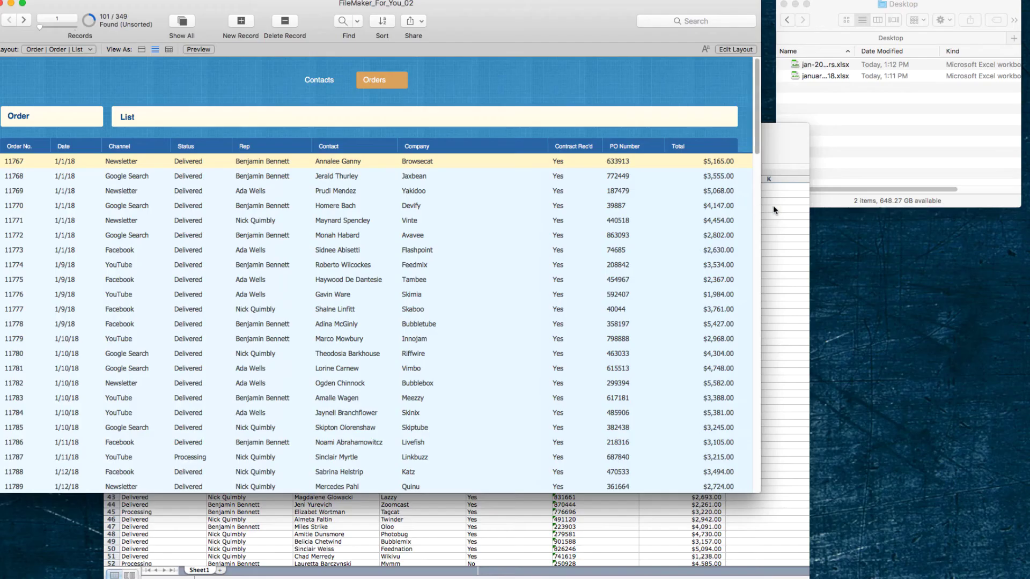
pyautogui.click(785, 156)
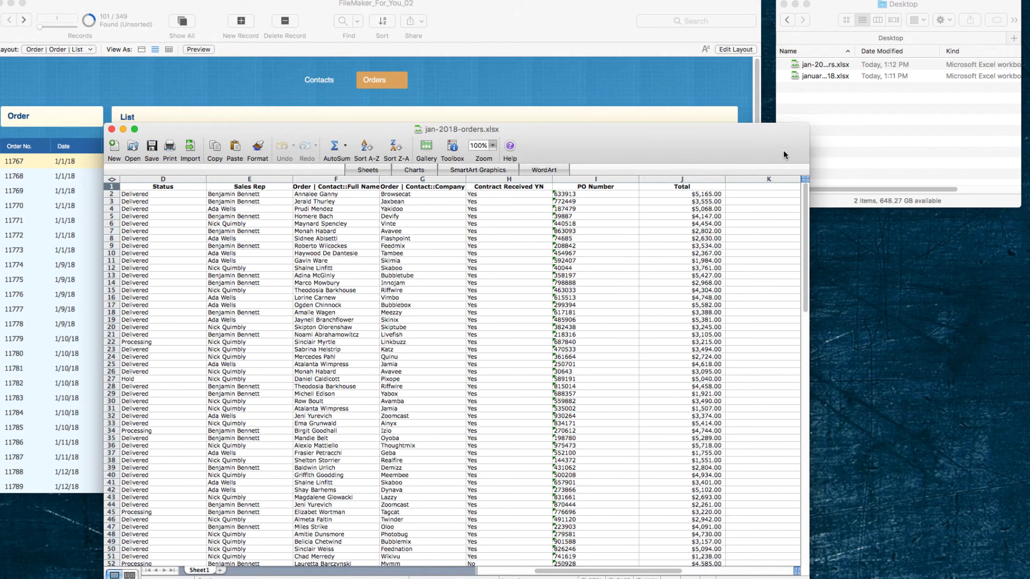